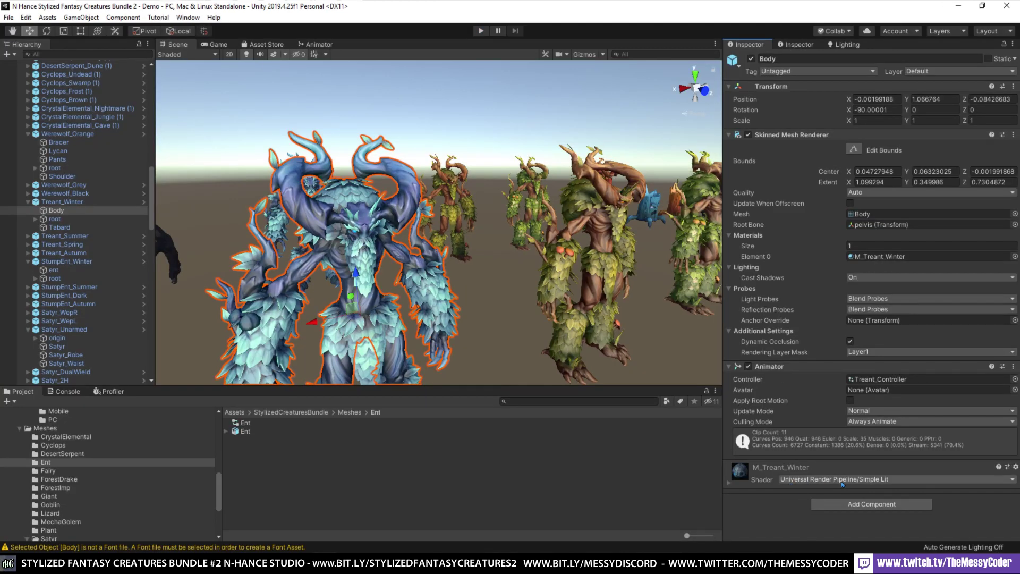
Look up the command that upgrades project materials to UniversalRP materials
{"action": "left_click", "coordinate": [24, 17]}
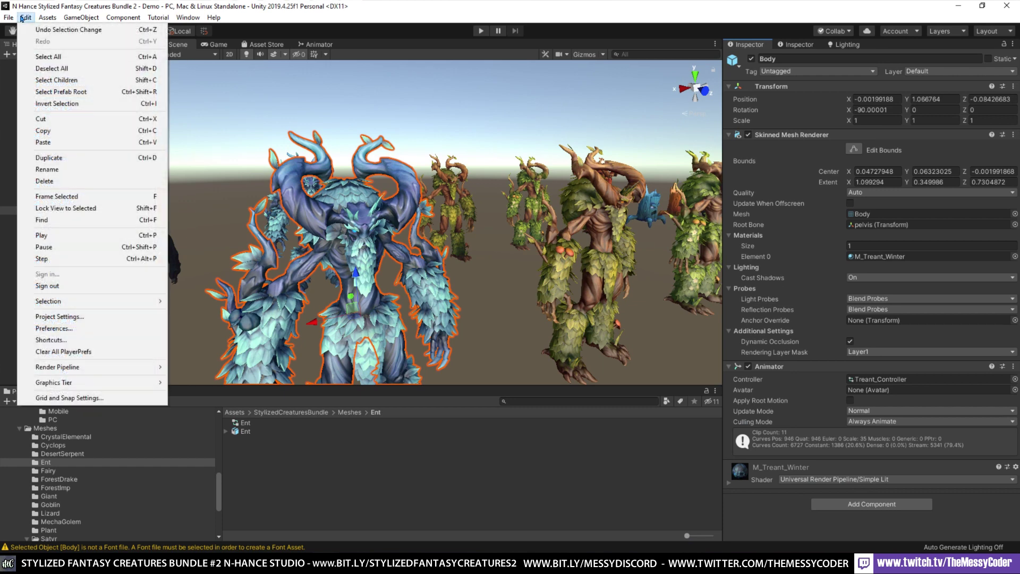
{"action": "mouse_move", "coordinate": [251, 383]}
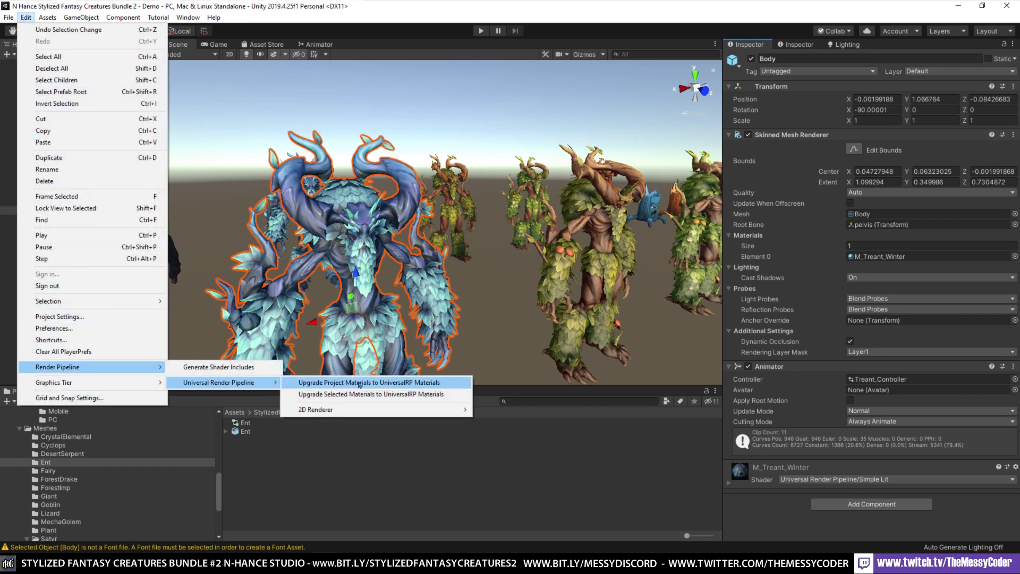
{"action": "left_click", "coordinate": [499, 319]}
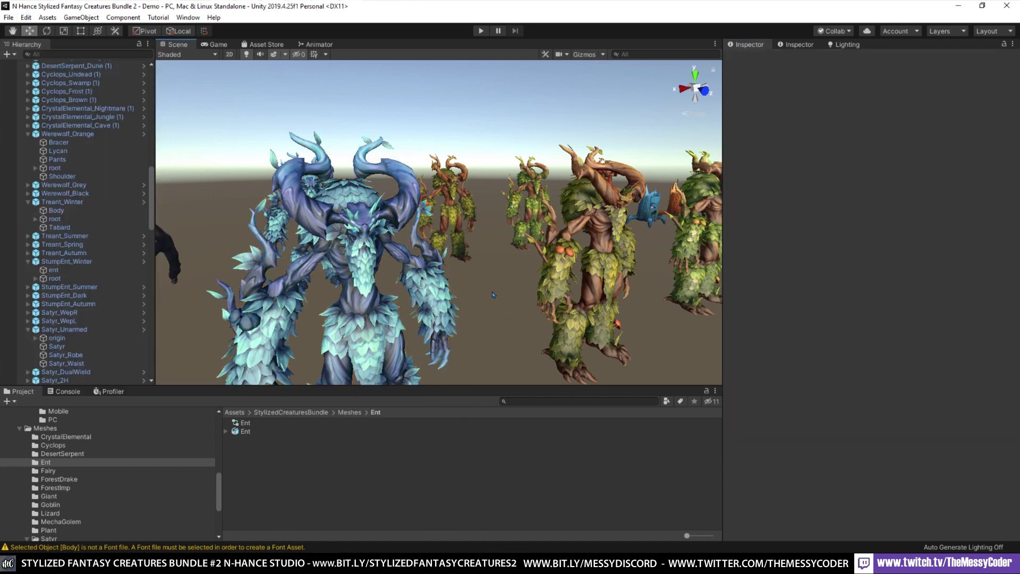
Run the built-in pipeline demo scene in play mode and view the animated creatures in the Scene view
{"action": "right_click_drag", "start_coordinate": [468, 273], "coordinate": [383, 245]}
{"action": "left_click", "coordinate": [480, 31]}
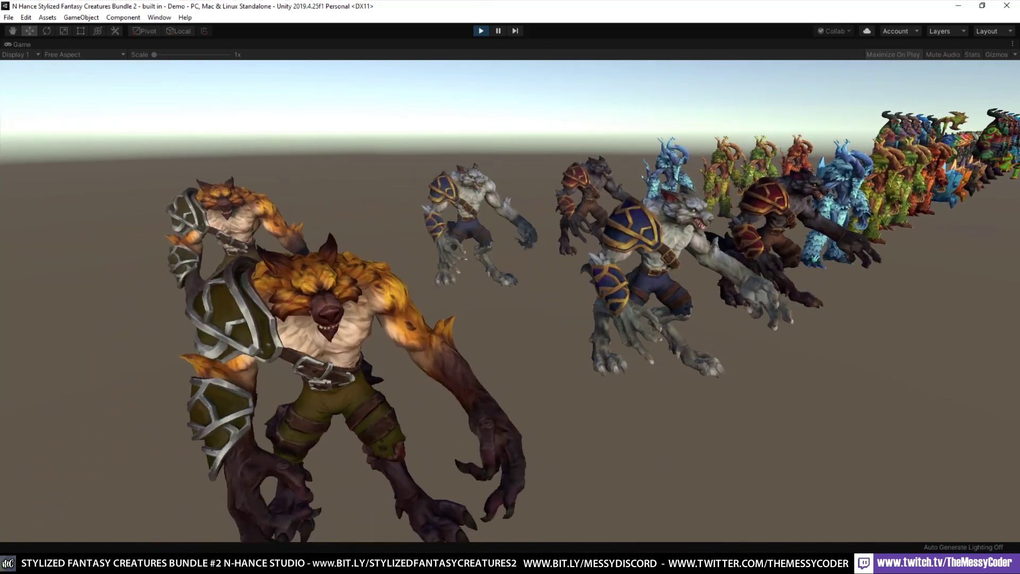
{"action": "key", "text": "ctrl+4"}
{"action": "key", "text": "ctrl+1"}
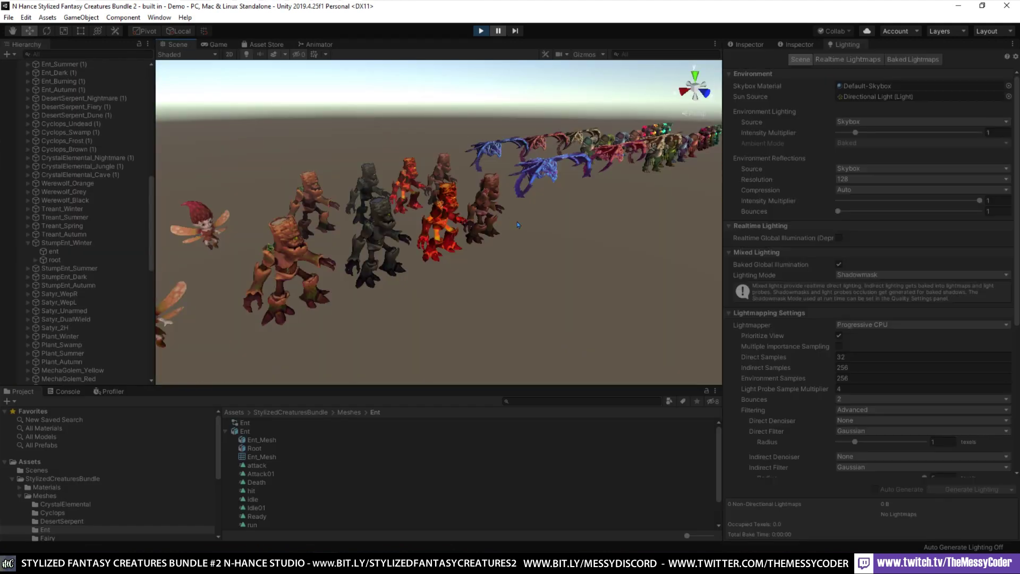
{"action": "right_click_drag", "start_coordinate": [517, 221], "coordinate": [519, 173]}
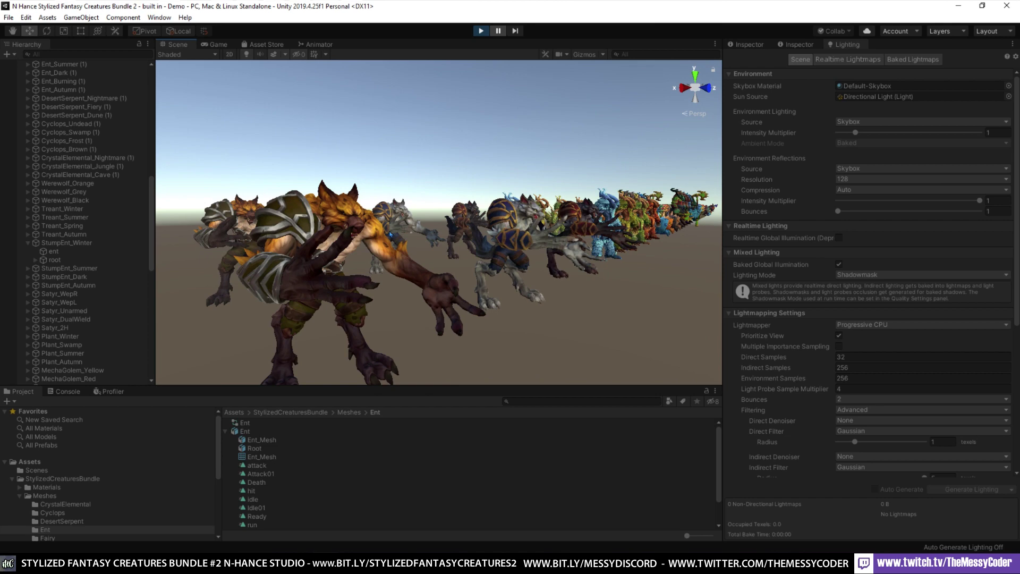
Deactivate the Shoulder armor object of Werewolf_Orange in the running scene
{"action": "left_click", "coordinate": [322, 228]}
{"action": "key", "text": "f"}
{"action": "left_click", "coordinate": [372, 232]}
{"action": "left_click", "coordinate": [739, 44]}
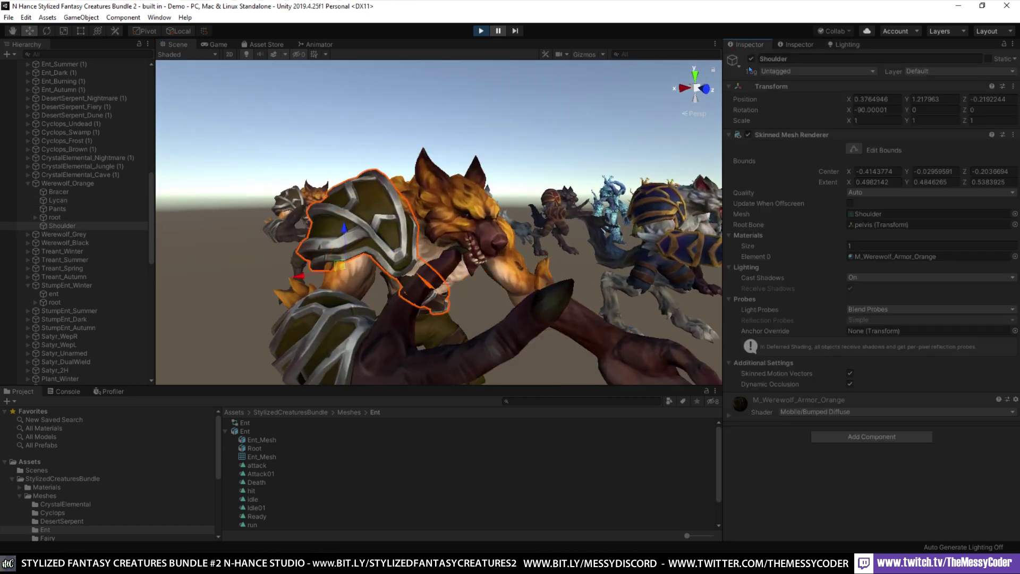
{"action": "left_click", "coordinate": [751, 58]}
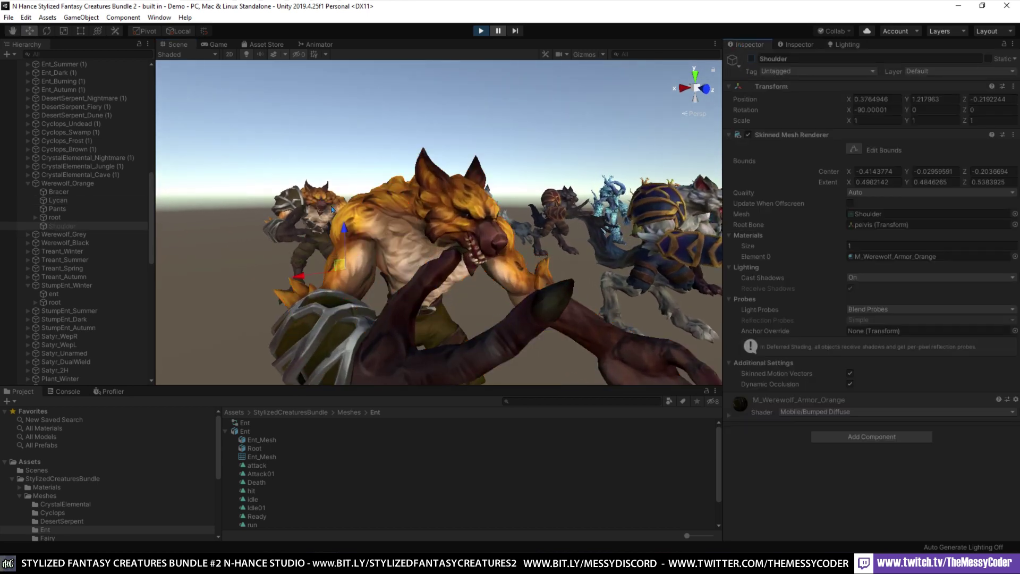
Deactivate the Bracer and Pants objects of Werewolf_Orange and view the creature without armor
{"action": "left_click", "coordinate": [325, 332]}
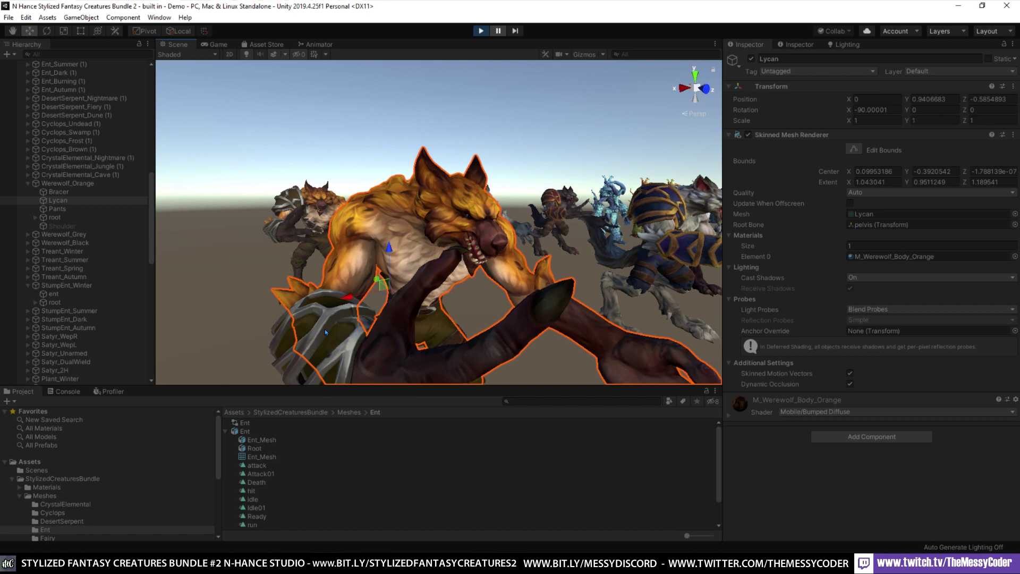
{"action": "left_click", "coordinate": [750, 59]}
{"action": "scroll", "coordinate": [414, 213], "scroll_direction": "up", "scroll_amount": 6}
{"action": "left_click", "coordinate": [415, 216]}
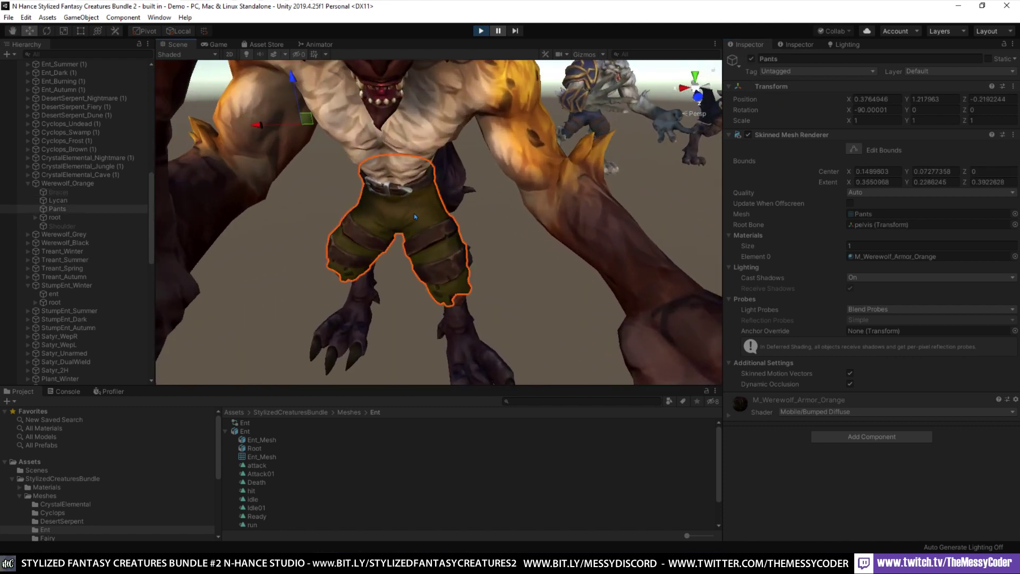
{"action": "left_click", "coordinate": [751, 58]}
{"action": "left_click_drag", "start_coordinate": [478, 159], "coordinate": [481, 130], "text": "alt"}
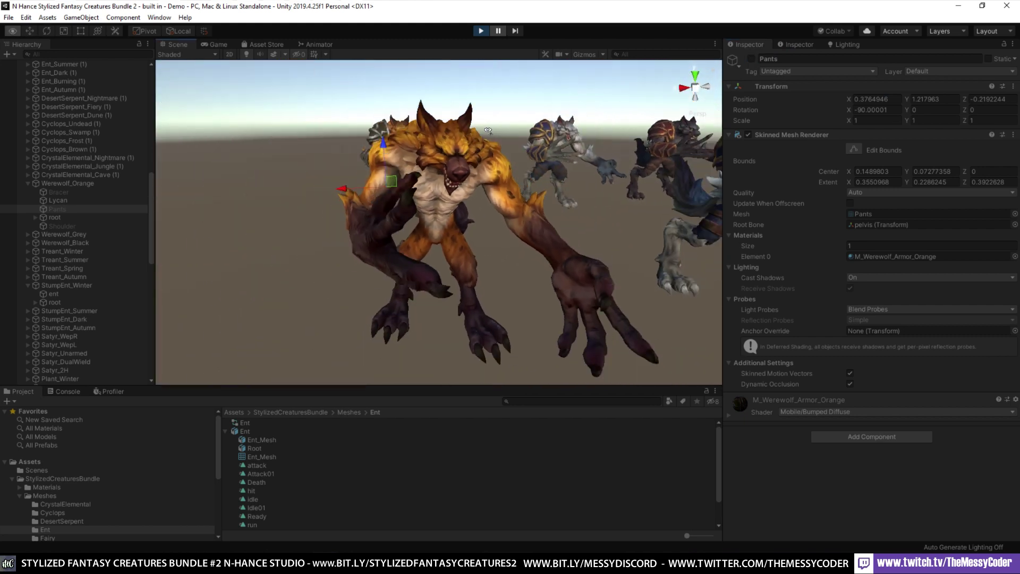
{"action": "left_click_drag", "start_coordinate": [489, 130], "coordinate": [280, 225], "text": "alt"}
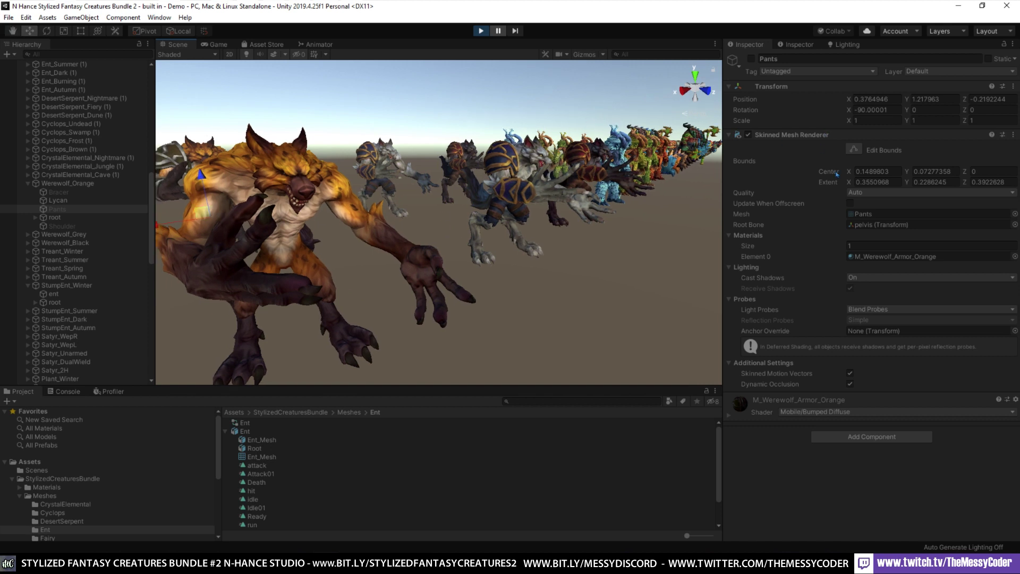
Locate the Pants mesh in the project, show the Werewolf model's animation import settings and preview its Walk_01 and walk clips
{"action": "left_click", "coordinate": [864, 214]}
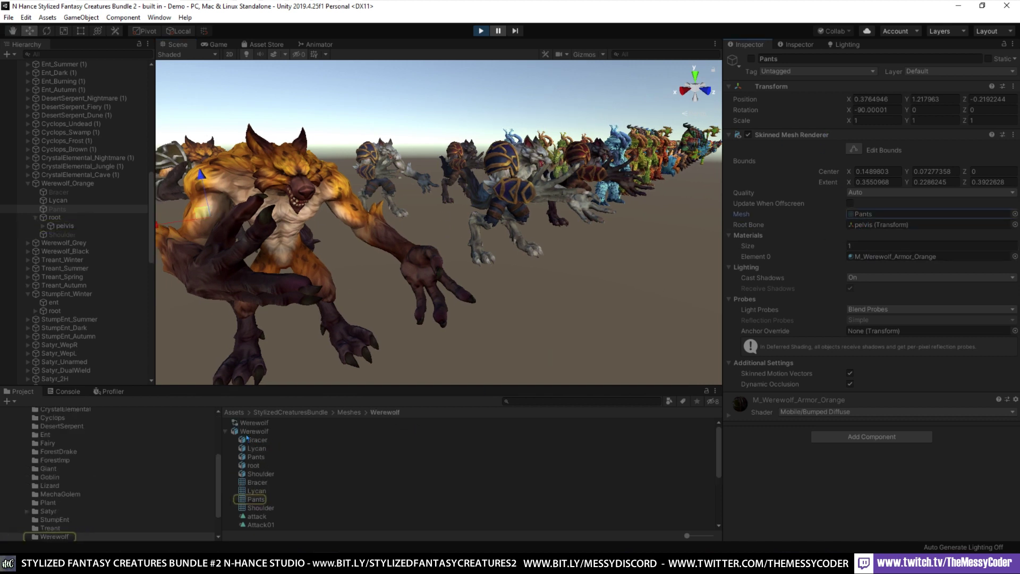
{"action": "left_click", "coordinate": [253, 431]}
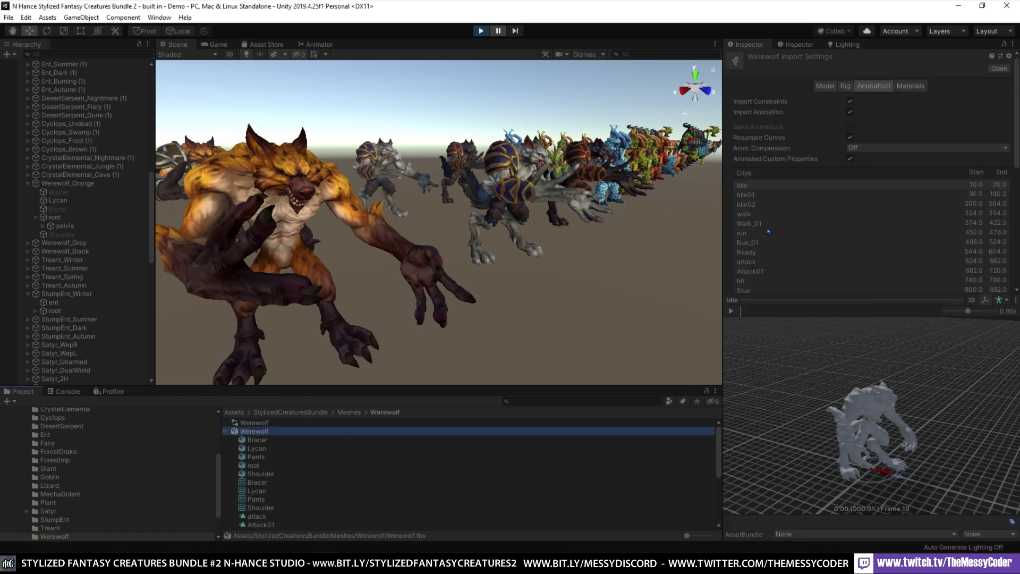
{"action": "left_click", "coordinate": [764, 223]}
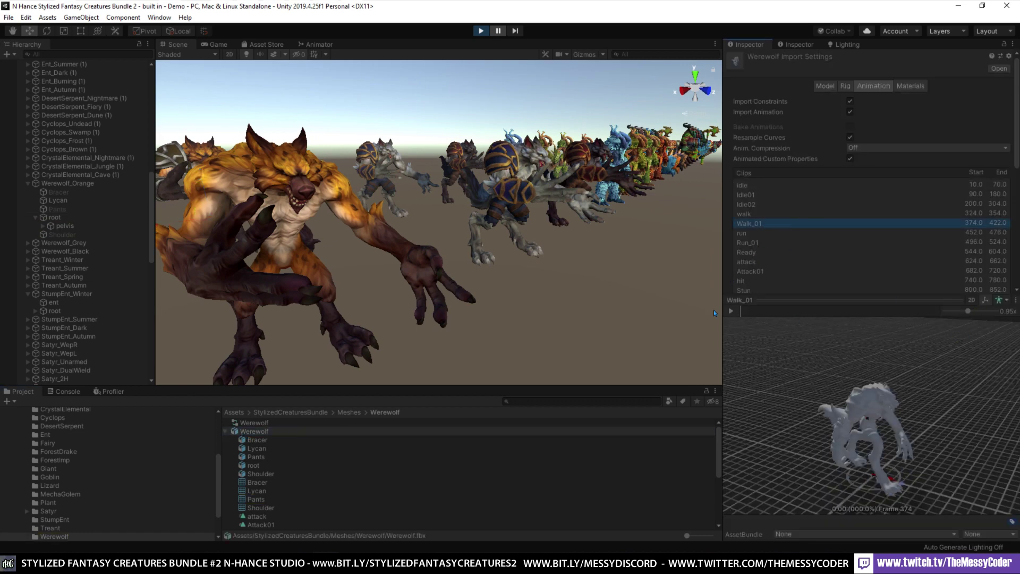
{"action": "left_click", "coordinate": [746, 214]}
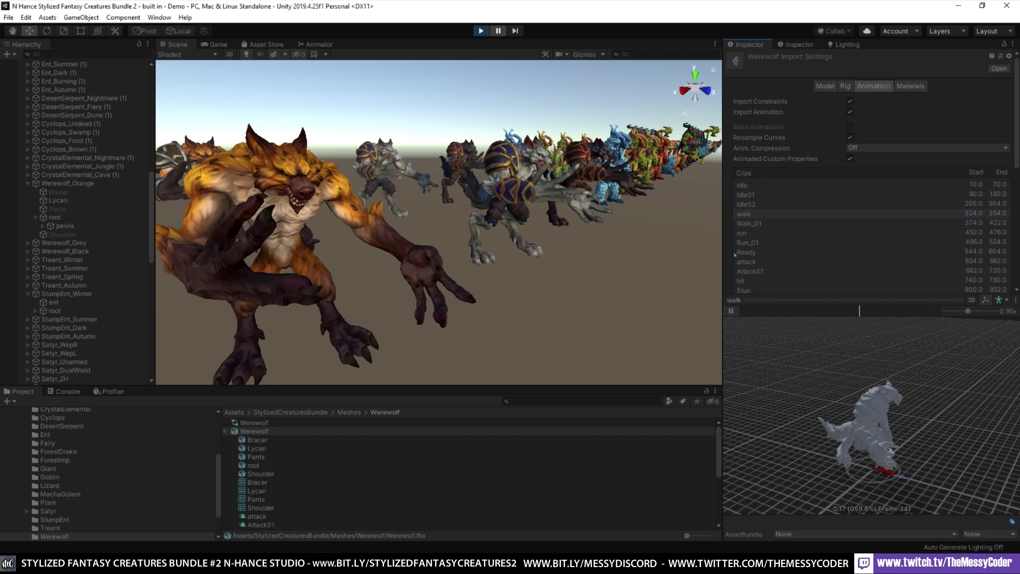
Preview the werewolf's Idle02, Idle01 and idle animation clips
{"action": "left_click", "coordinate": [750, 205]}
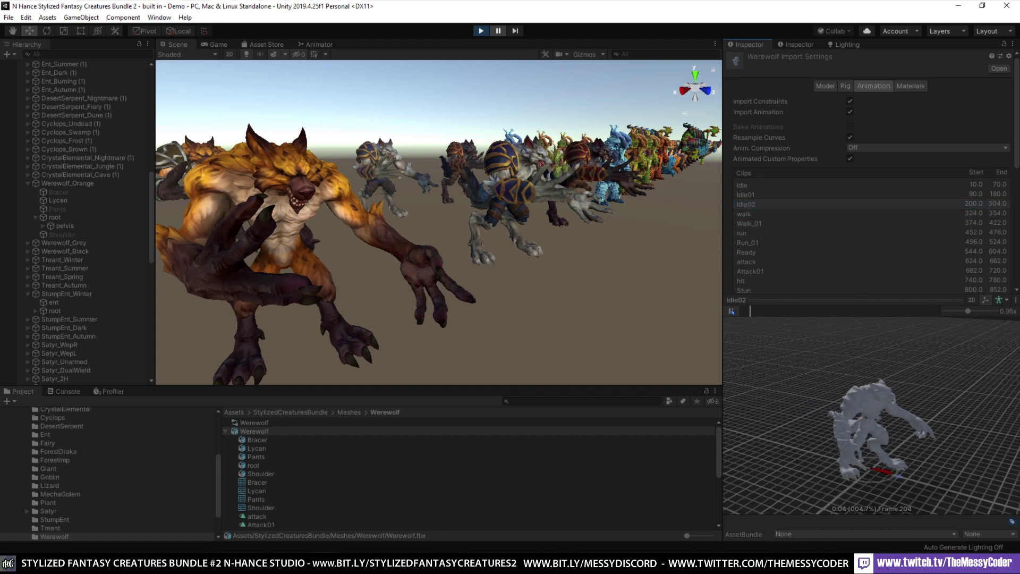
{"action": "left_click", "coordinate": [762, 195]}
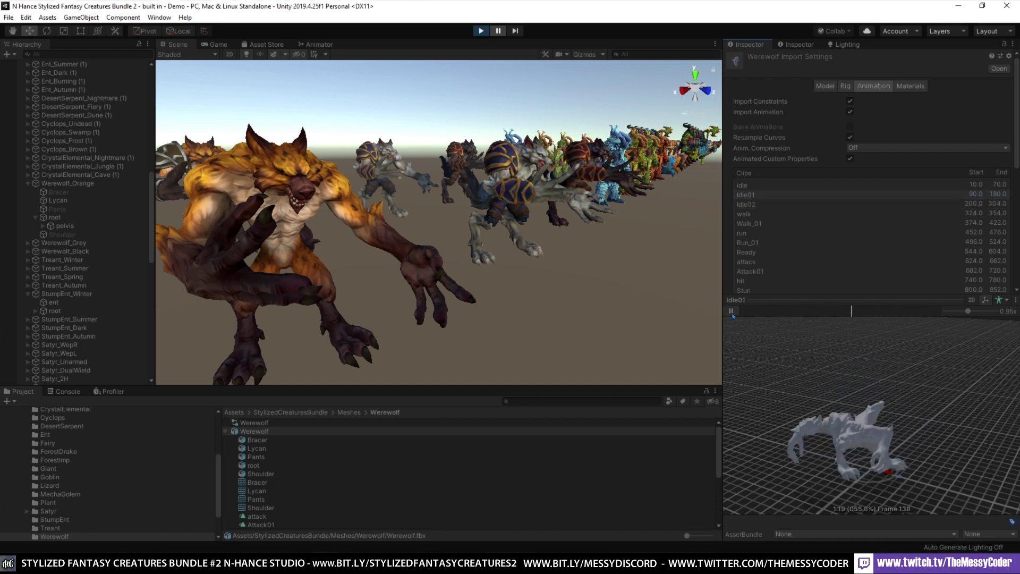
{"action": "left_click_drag", "start_coordinate": [733, 315], "coordinate": [774, 176]}
{"action": "left_click", "coordinate": [757, 184]}
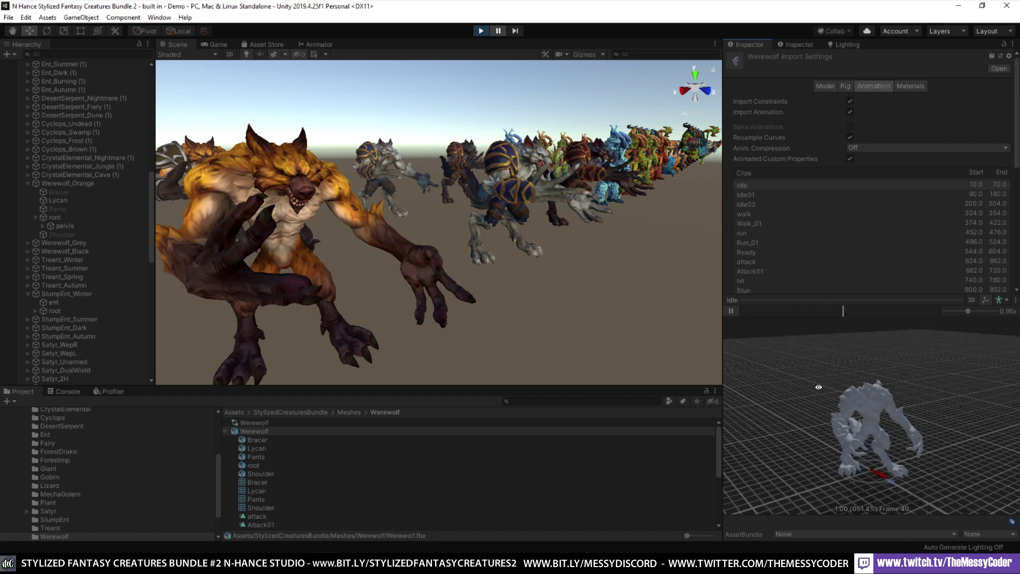
Preview the werewolf's attack, hit and Stun animation clips
{"action": "scroll", "coordinate": [755, 218], "scroll_direction": "down", "scroll_amount": 3}
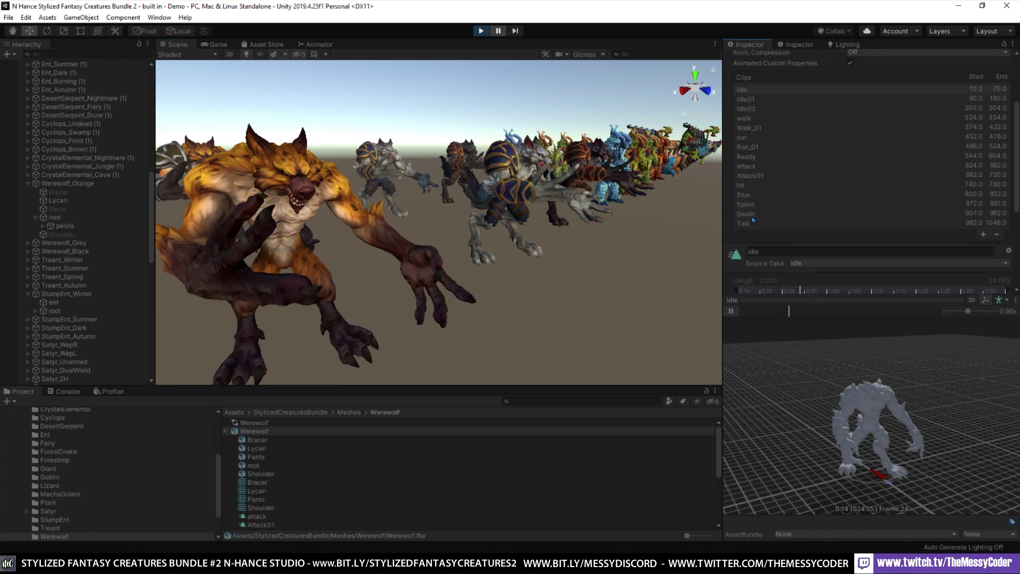
{"action": "left_click", "coordinate": [765, 166]}
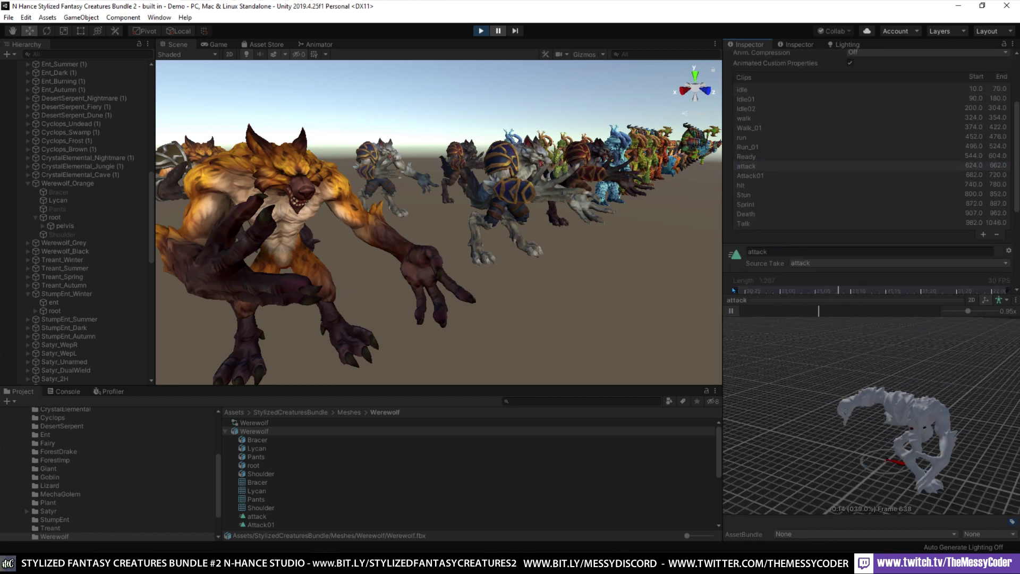
{"action": "left_click", "coordinate": [760, 195]}
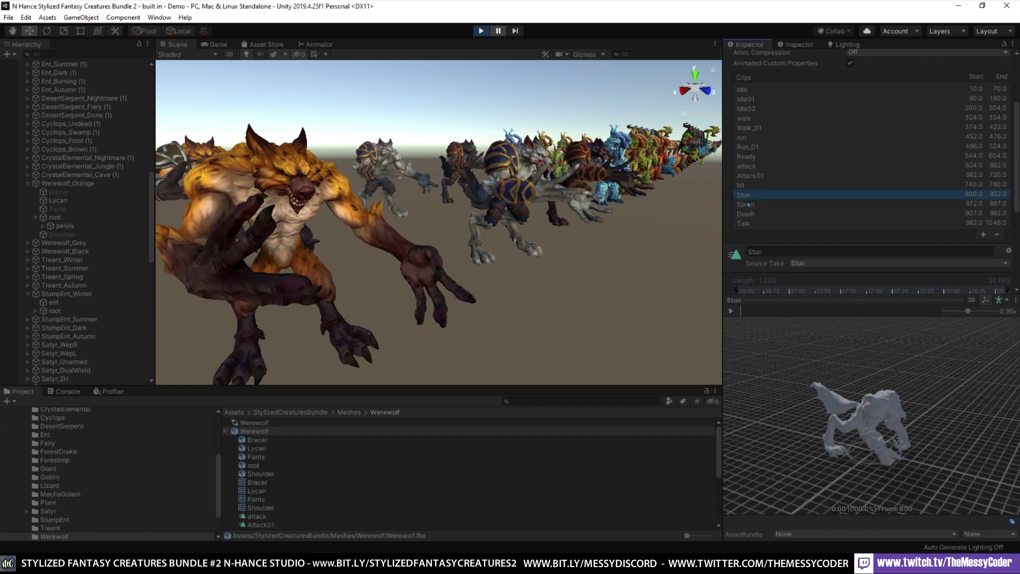
{"action": "key", "text": "Up"}
{"action": "left_click", "coordinate": [731, 312]}
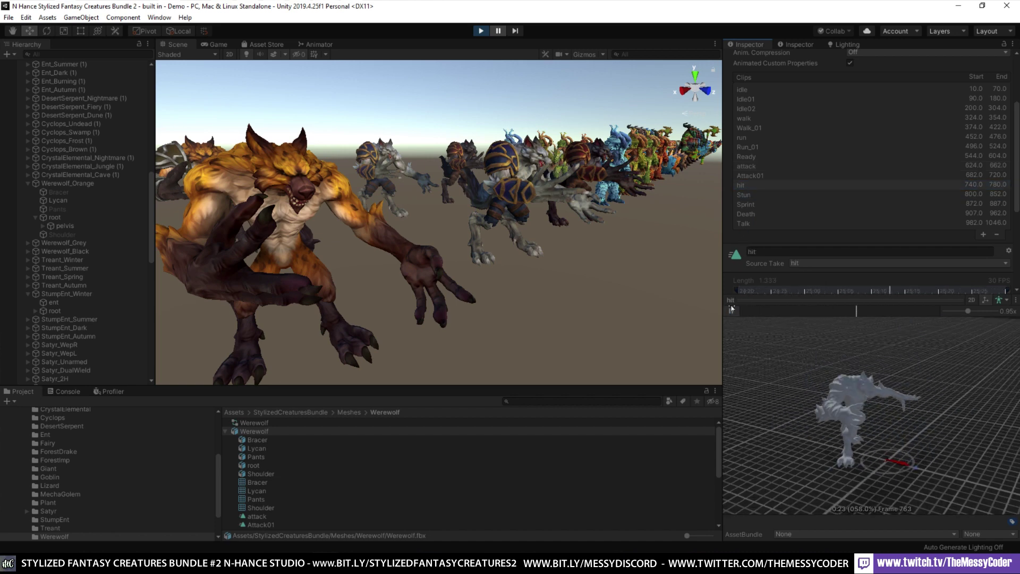
{"action": "key", "text": "Down"}
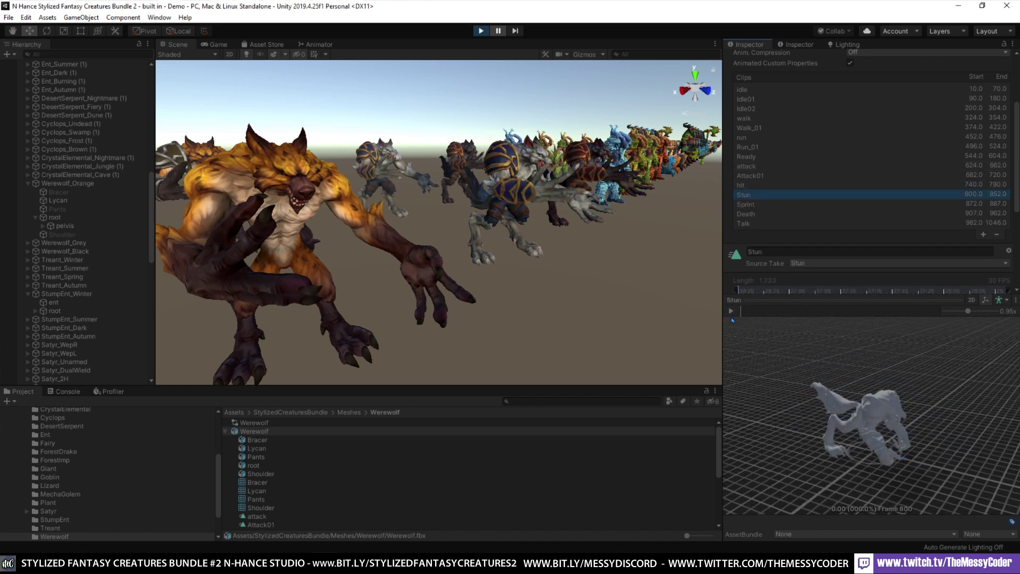
{"action": "left_click", "coordinate": [731, 312]}
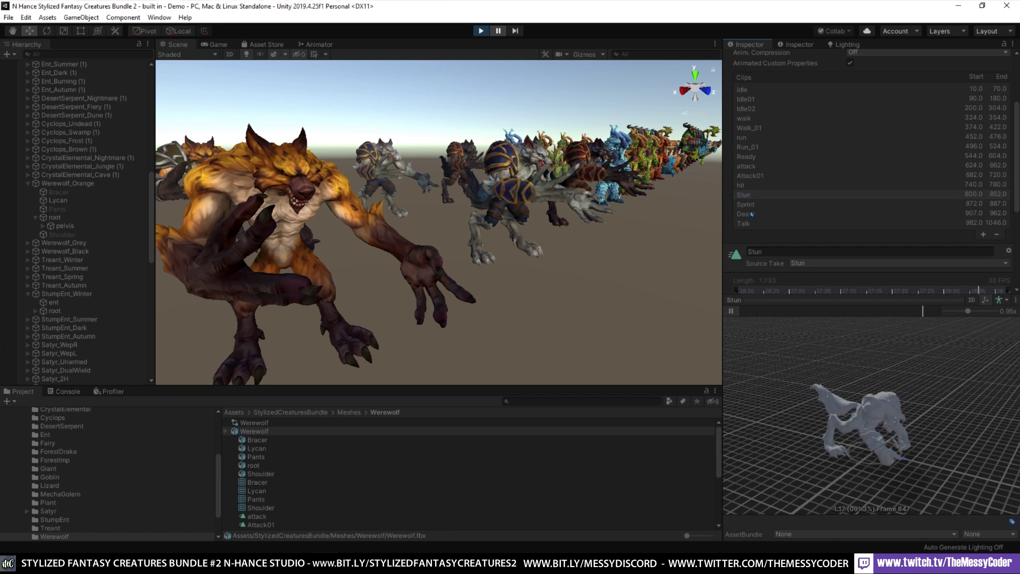
Preview the werewolf's Death clip and view its Sprint clip from another angle
{"action": "left_click", "coordinate": [750, 213]}
{"action": "left_click", "coordinate": [731, 312]}
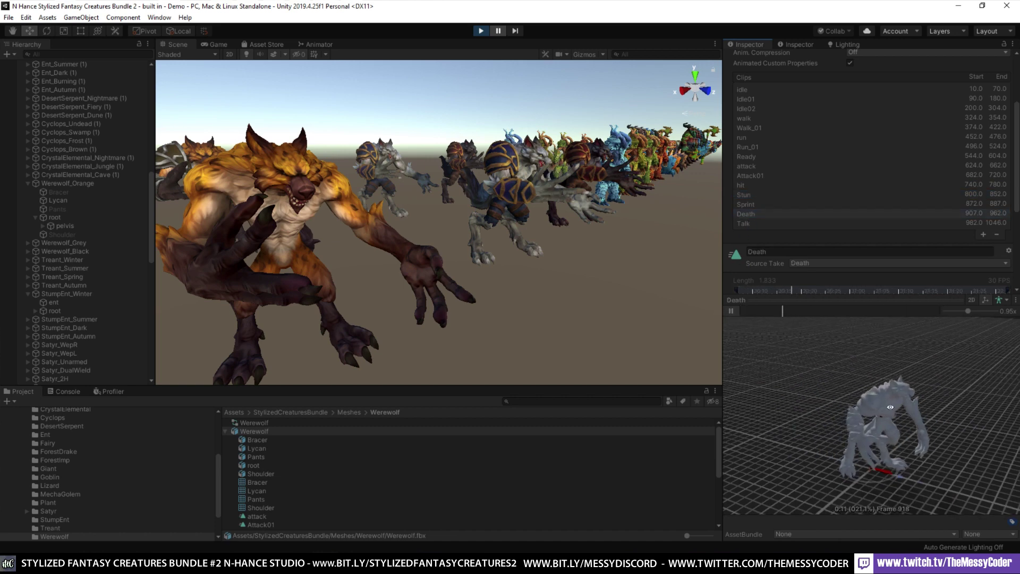
{"action": "left_click", "coordinate": [757, 204]}
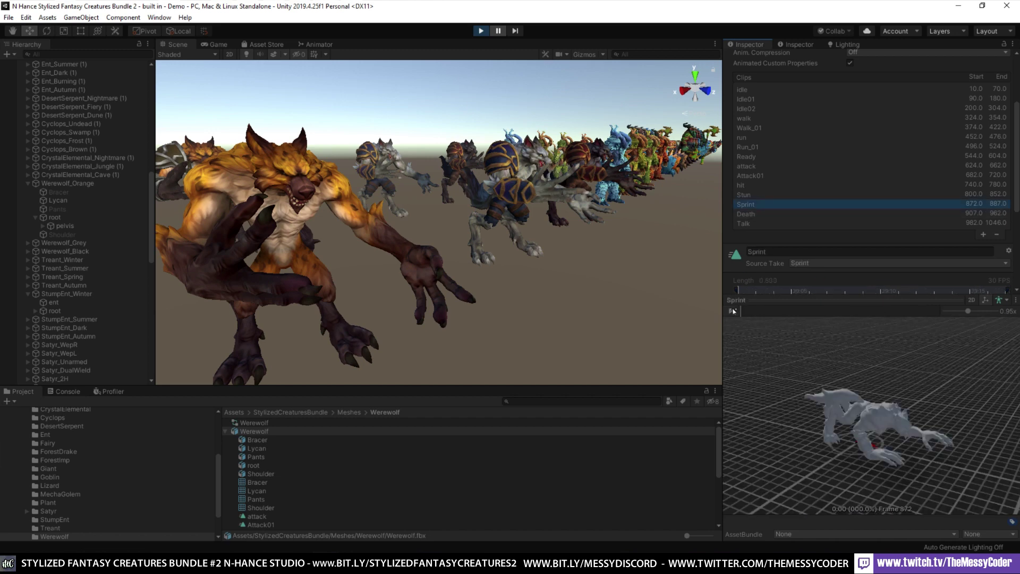
{"action": "left_click_drag", "start_coordinate": [832, 391], "coordinate": [854, 391]}
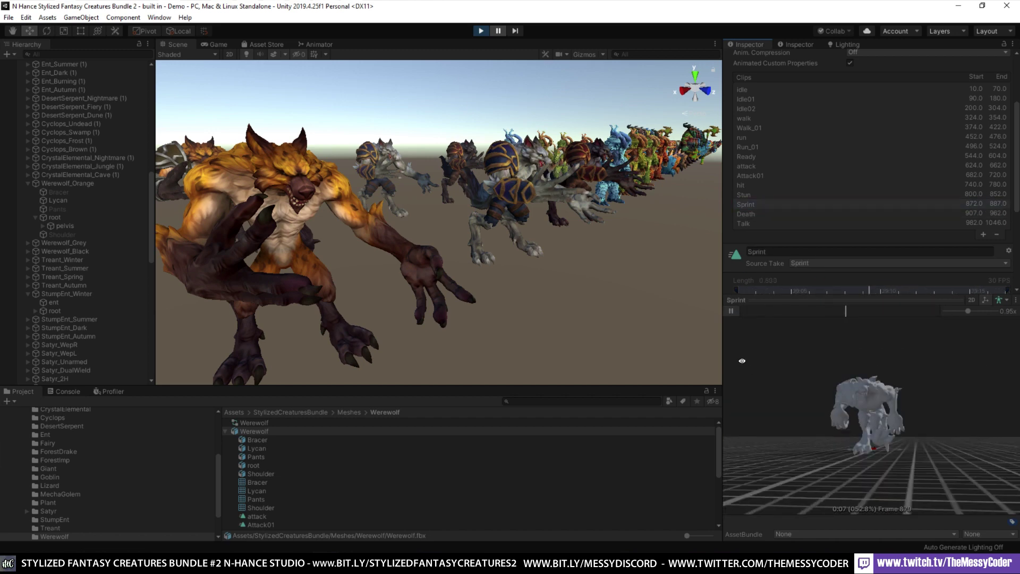
Preview the werewolf's Talk animation clip close up from different angles
{"action": "left_click", "coordinate": [752, 224]}
{"action": "left_click", "coordinate": [731, 311]}
{"action": "scroll", "coordinate": [856, 394], "scroll_direction": "up", "scroll_amount": 10}
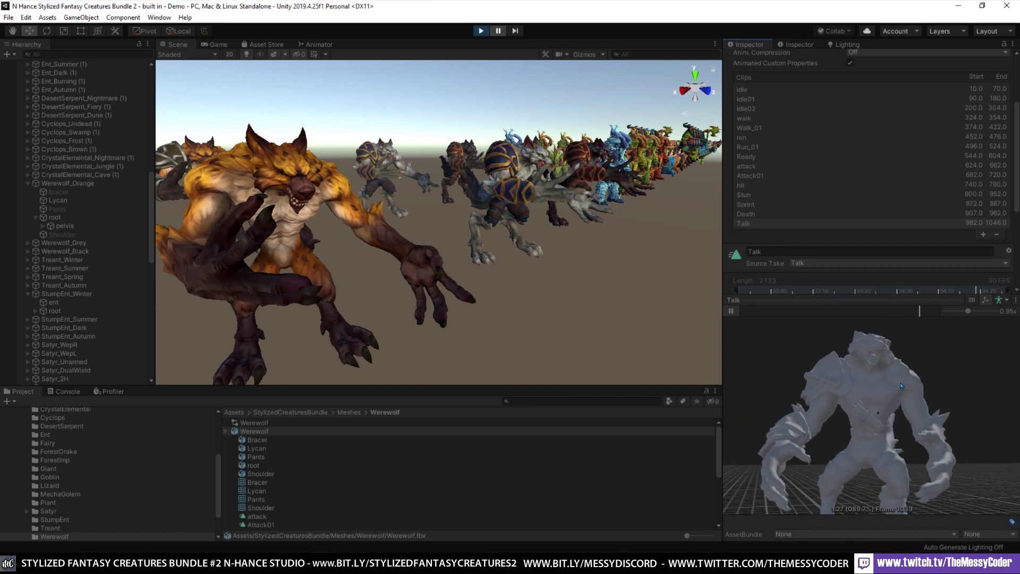
{"action": "left_click_drag", "start_coordinate": [902, 386], "coordinate": [818, 365]}
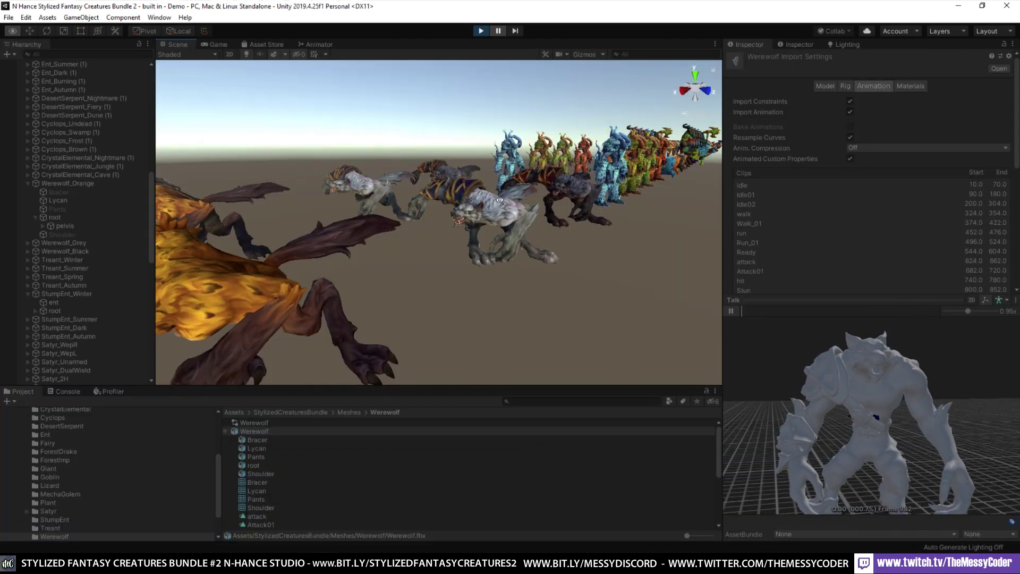
Locate the red satyr's body mesh in the project and show the import settings of the Satyr_Full model
{"action": "right_click_drag", "start_coordinate": [510, 159], "coordinate": [470, 232]}
{"action": "left_click", "coordinate": [467, 240]}
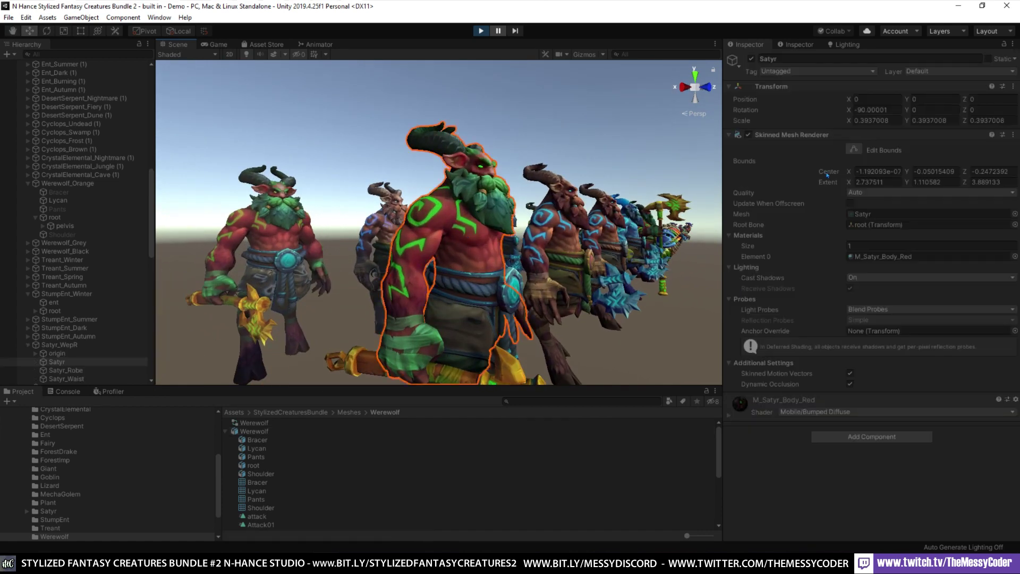
{"action": "left_click", "coordinate": [877, 215]}
{"action": "left_click", "coordinate": [255, 432]}
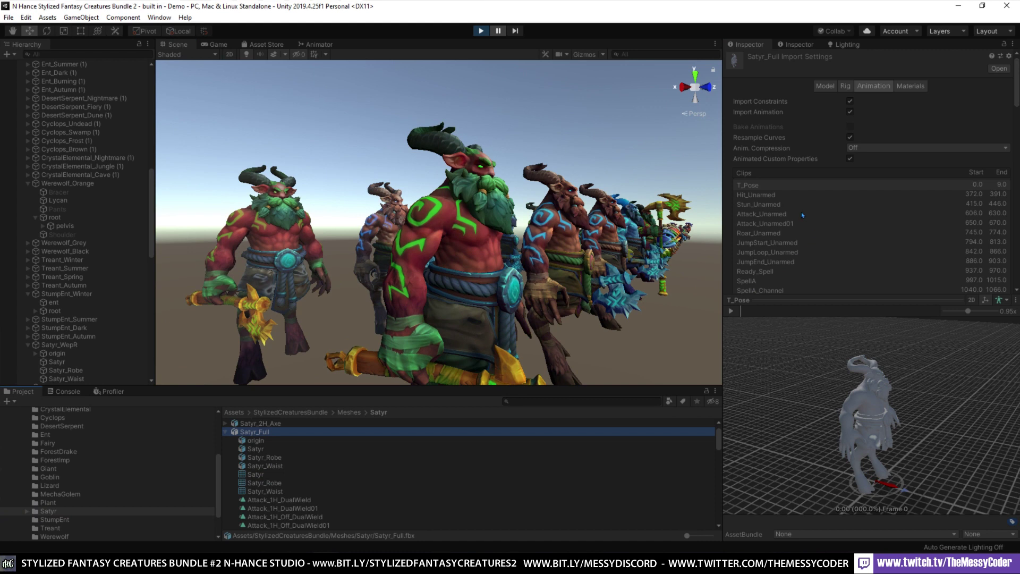
Preview the satyr's Attack_1H_DualWield01 animation clip and view it from another angle
{"action": "scroll", "coordinate": [799, 215], "scroll_direction": "down", "scroll_amount": 3}
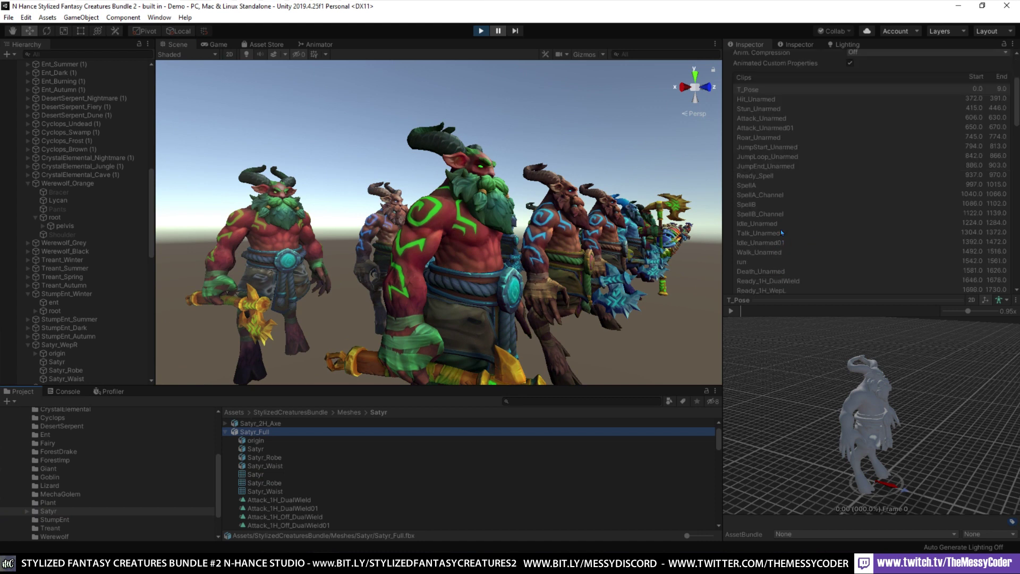
{"action": "scroll", "coordinate": [783, 229], "scroll_direction": "down", "scroll_amount": 3}
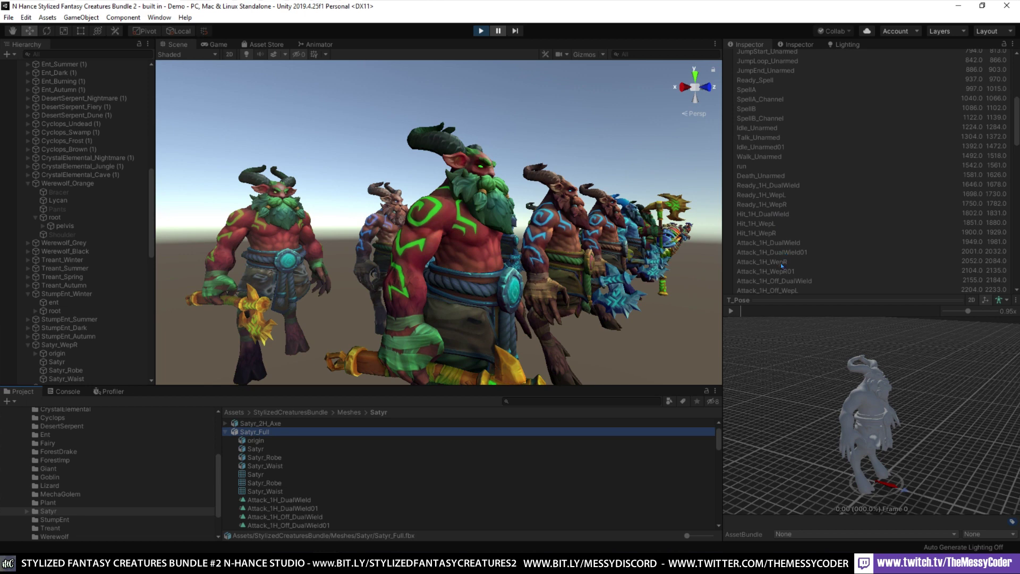
{"action": "left_click", "coordinate": [785, 252]}
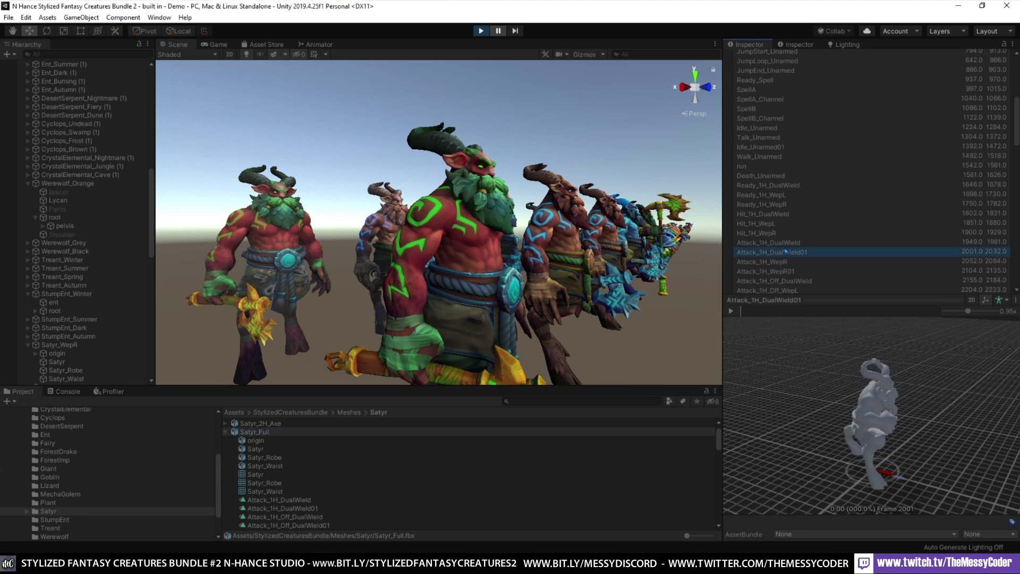
{"action": "left_click", "coordinate": [731, 310]}
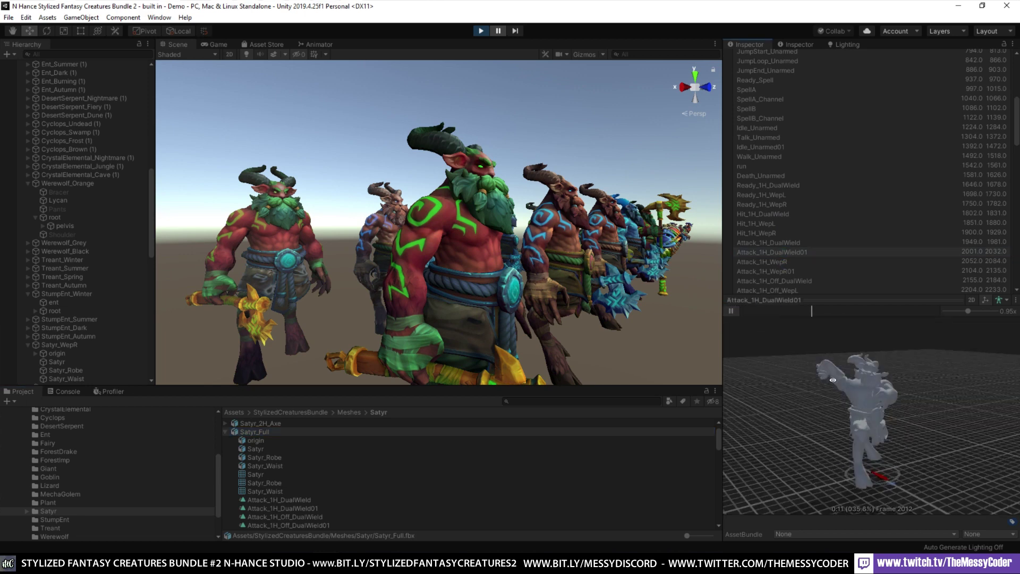
{"action": "left_click_drag", "start_coordinate": [861, 404], "coordinate": [884, 423]}
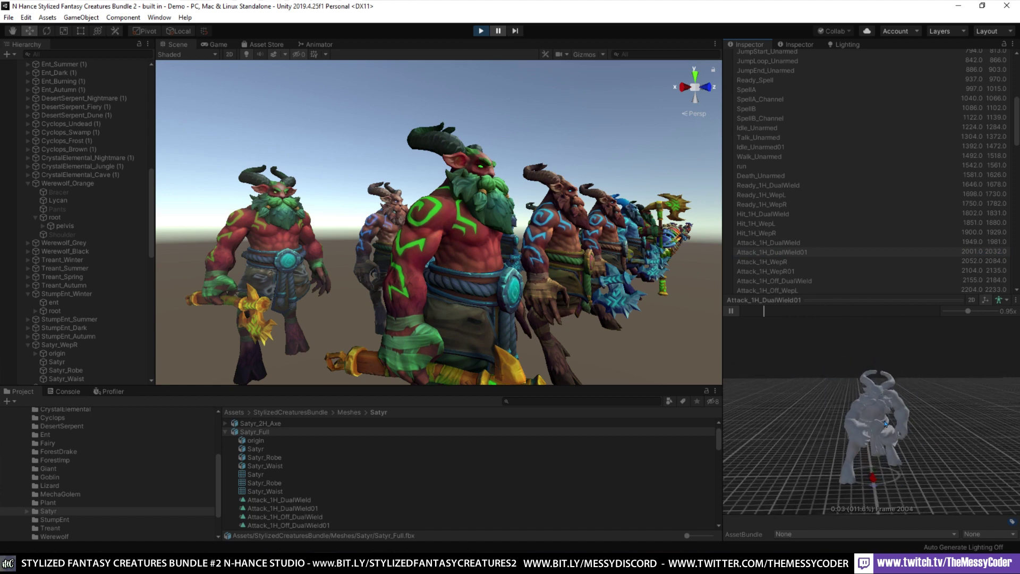
Preview the satyr's one-handed attack clips Attack_1H_WepR and Attack_1H_WepR01, orbiting around the model
{"action": "left_click", "coordinate": [793, 261]}
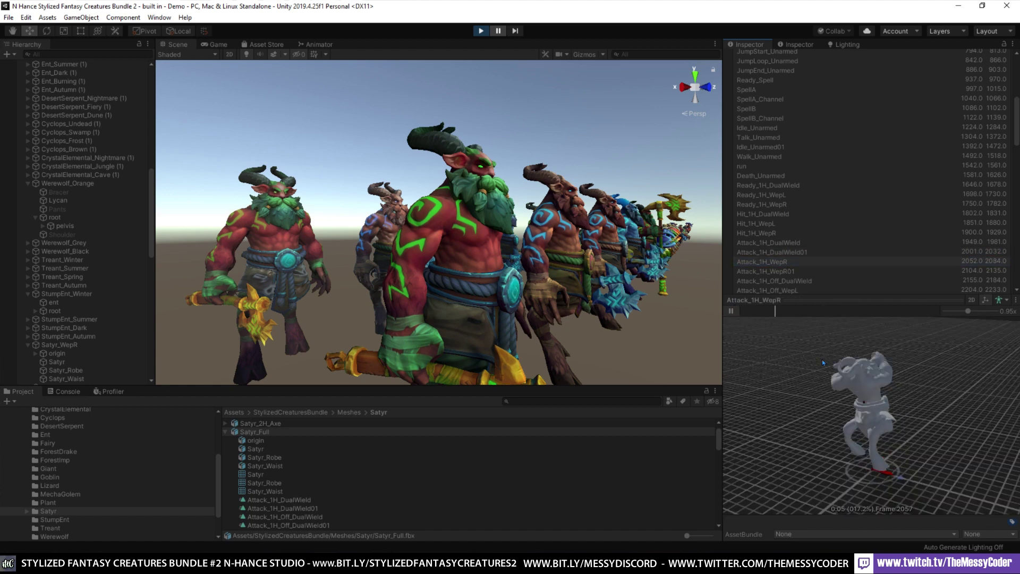
{"action": "left_click_drag", "start_coordinate": [821, 359], "coordinate": [719, 360]}
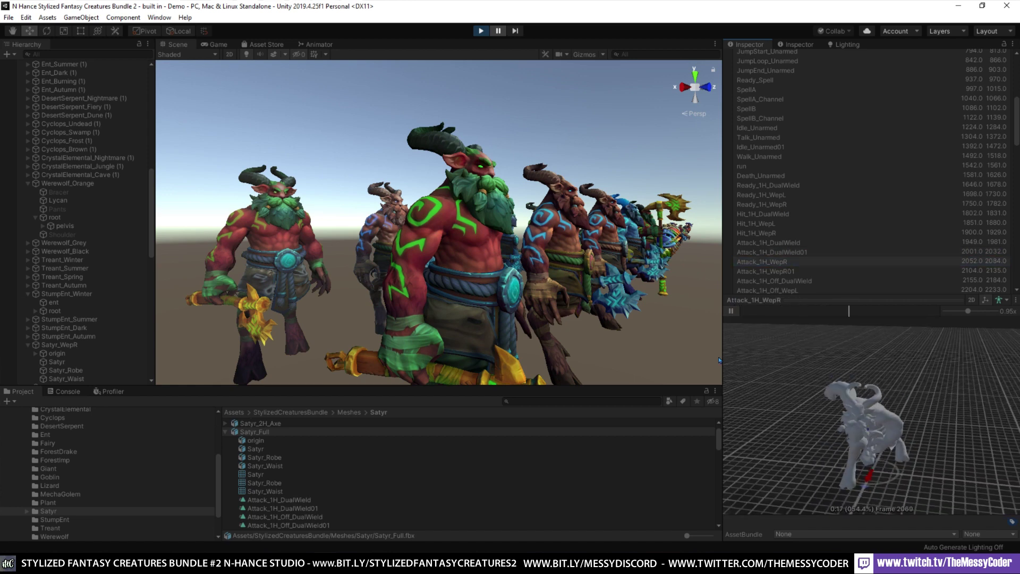
{"action": "left_click", "coordinate": [778, 271]}
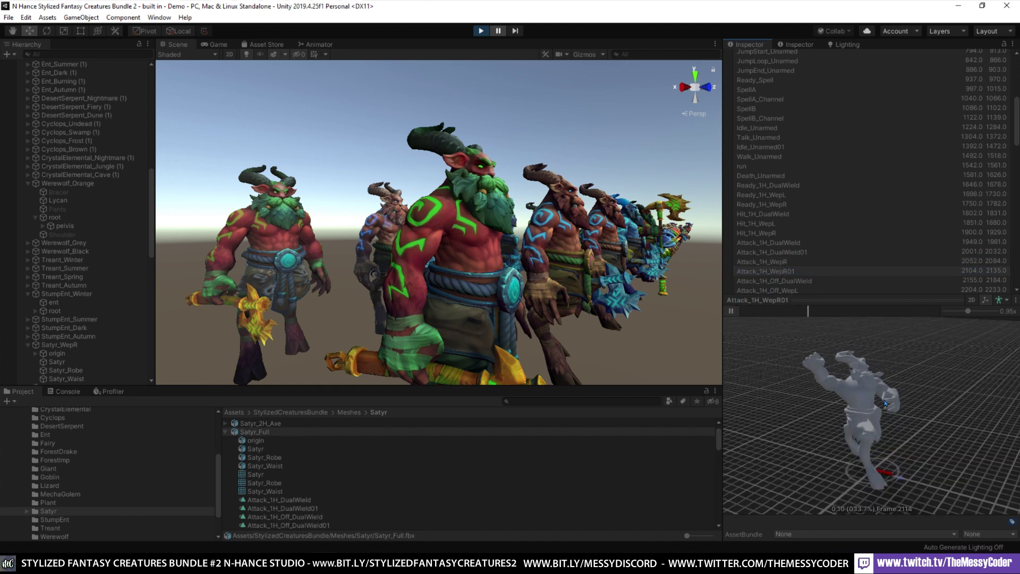
Preview the satyr's two-handed clips Stun_2H and Attack_2H from different angles
{"action": "scroll", "coordinate": [800, 241], "scroll_direction": "down", "scroll_amount": 3}
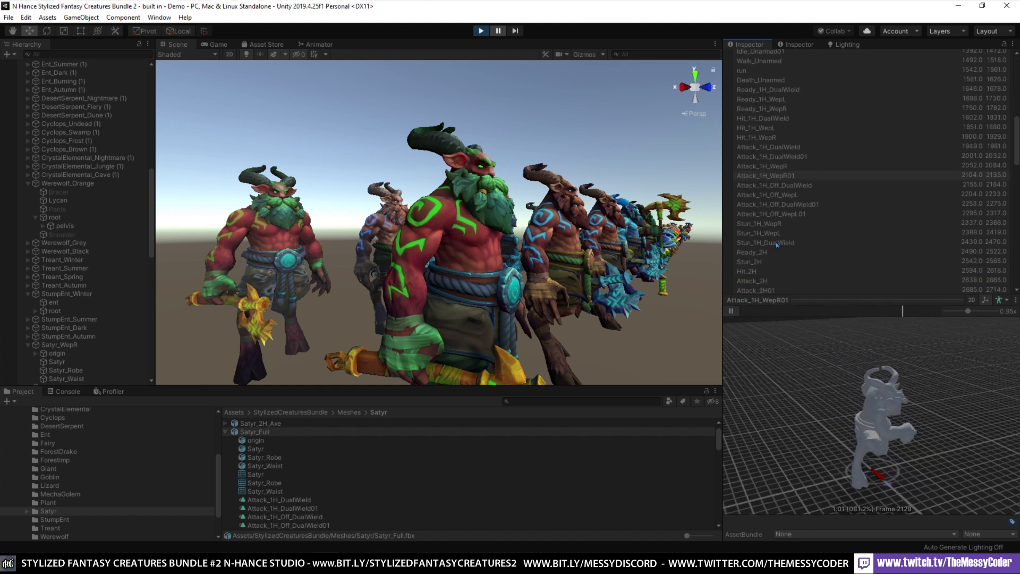
{"action": "left_click", "coordinate": [757, 262]}
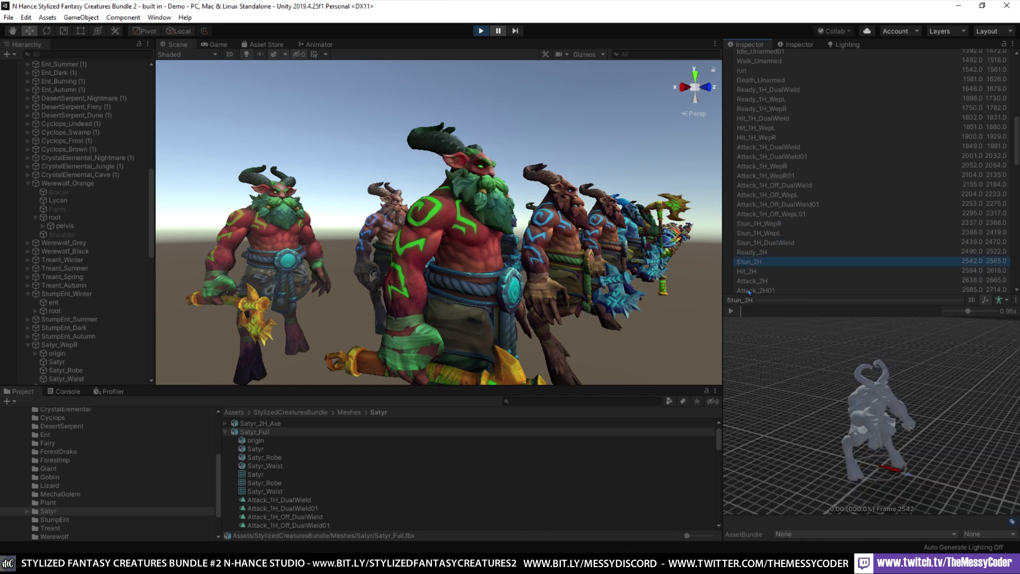
{"action": "left_click_drag", "start_coordinate": [795, 346], "coordinate": [856, 407]}
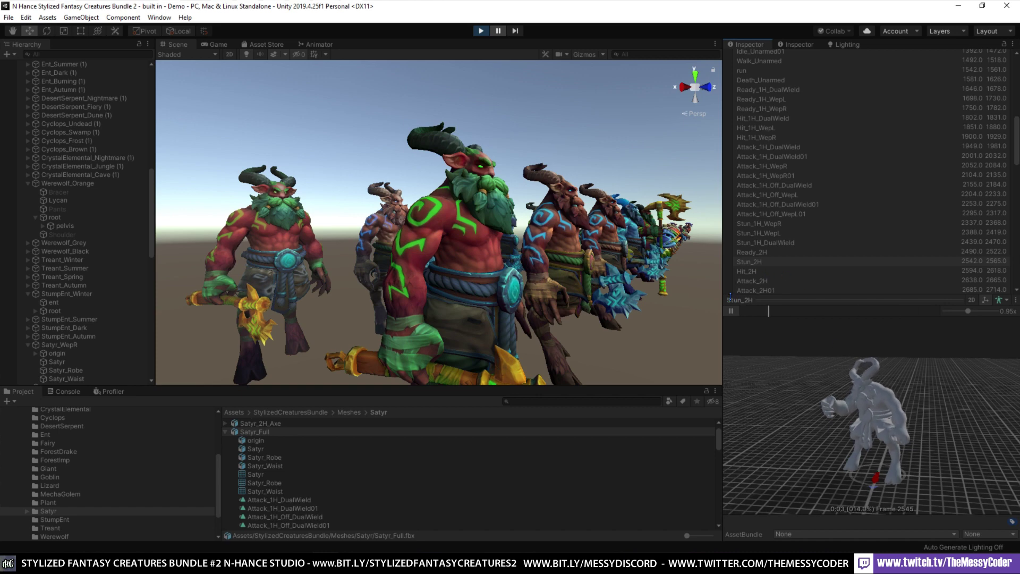
{"action": "left_click", "coordinate": [754, 281]}
{"action": "left_click_drag", "start_coordinate": [784, 369], "coordinate": [820, 418]}
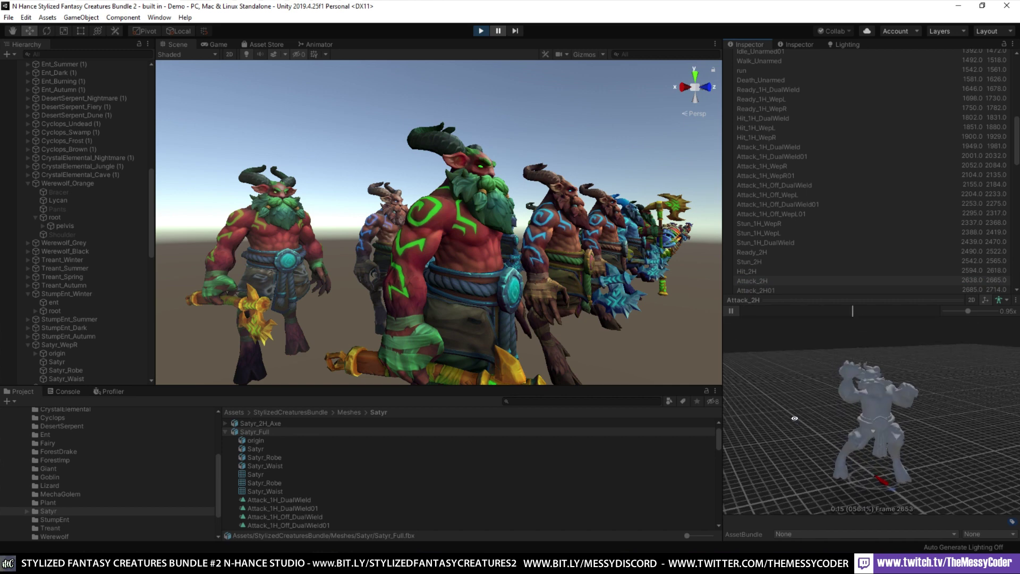